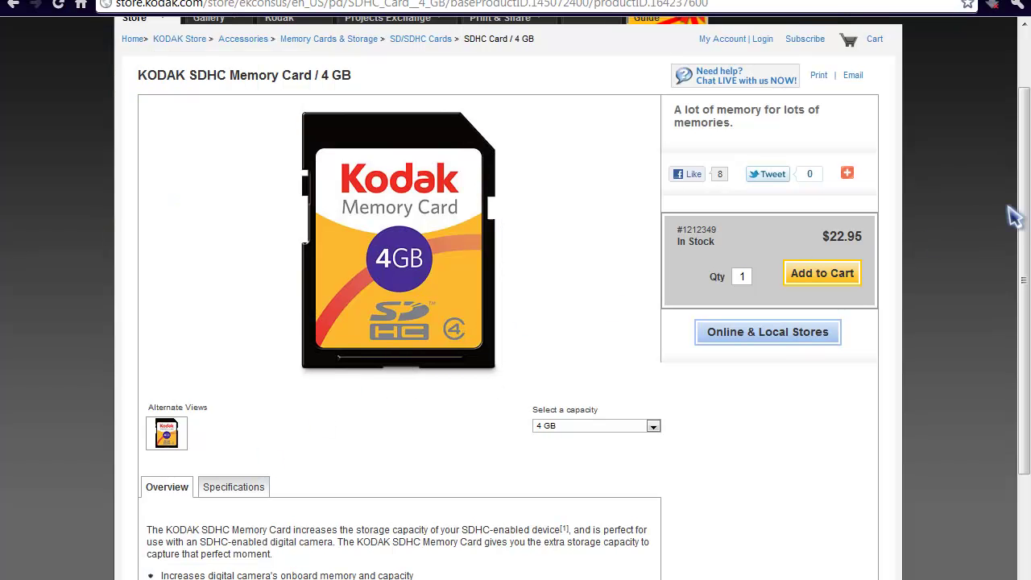
Step: Highlight the 4GB - Black model on the SanDisk Cruzer Micro product page
{"action": "mouse_move", "coordinate": [1025, 186]}
{"action": "left_mouse_down"}
{"action": "mouse_move", "coordinate": [1025, 309]}
{"action": "mouse_move", "coordinate": [1023, 183]}
{"action": "left_mouse_up"}
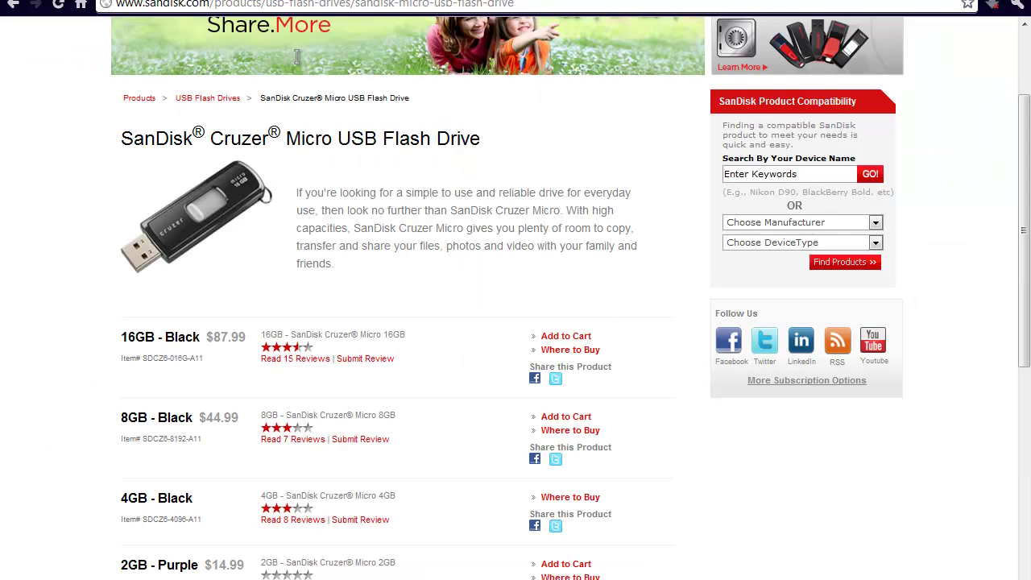
{"action": "left_click_drag", "start_coordinate": [121, 497], "coordinate": [207, 502]}
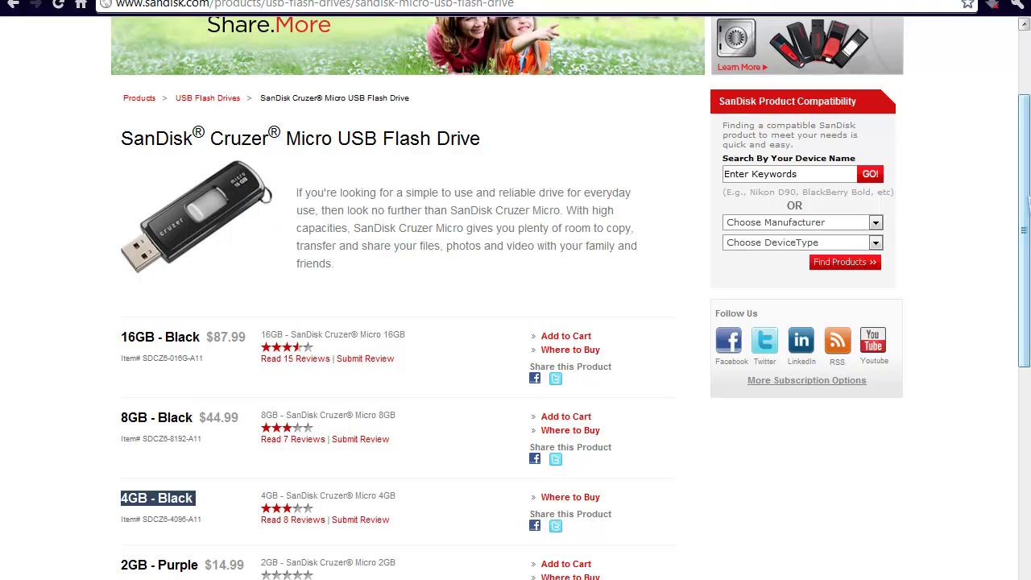
{"action": "mouse_move", "coordinate": [1026, 205]}
{"action": "left_mouse_down"}
{"action": "mouse_move", "coordinate": [1028, 258]}
{"action": "mouse_move", "coordinate": [1028, 197]}
{"action": "left_mouse_up"}
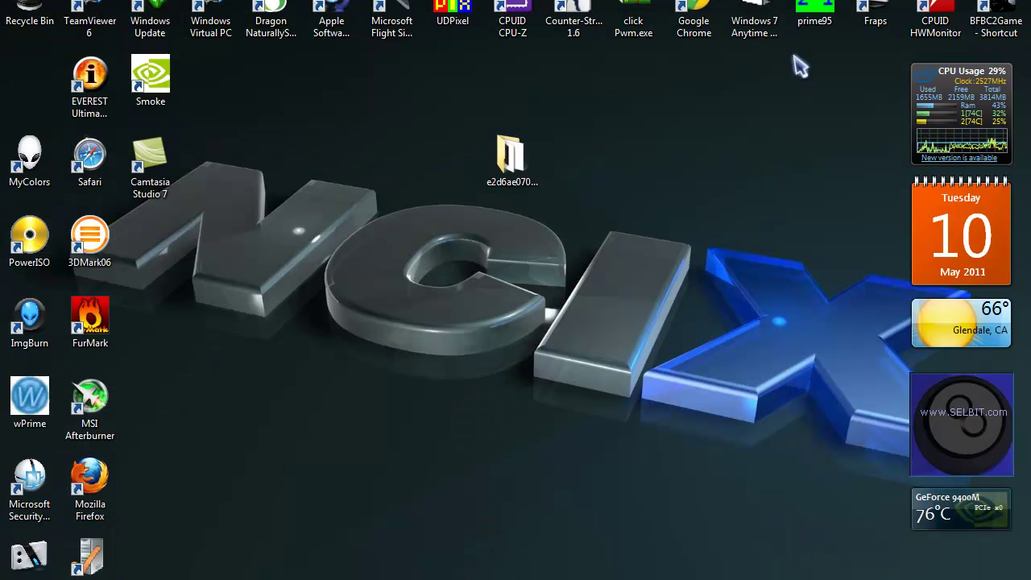
Step: Review the desktop test folder's Properties (194 MB, 115 files, 27 folders), then cancel
{"action": "left_click_drag", "start_coordinate": [437, 161], "coordinate": [596, 161]}
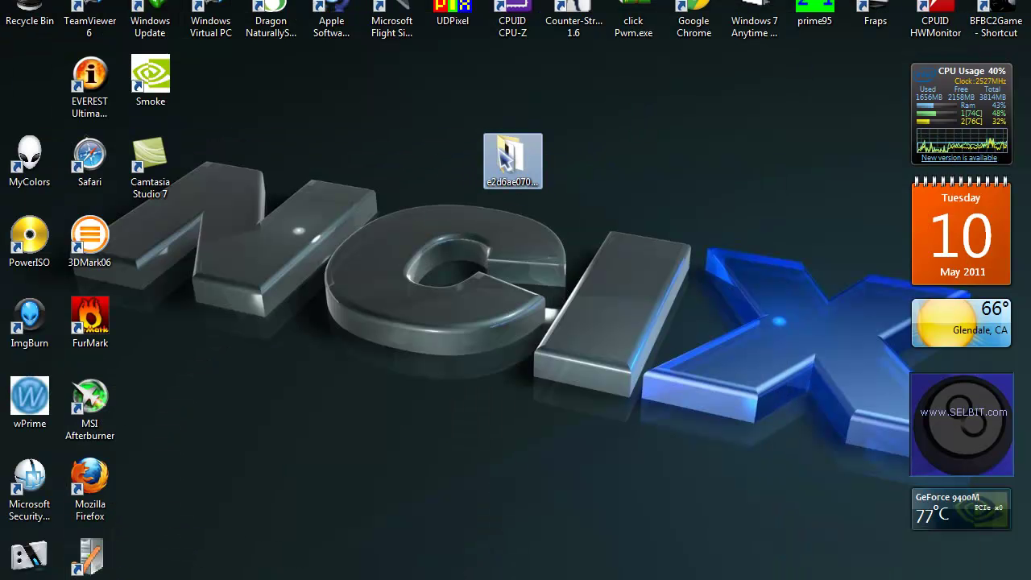
{"action": "right_click", "coordinate": [488, 153]}
{"action": "left_click", "coordinate": [556, 553]}
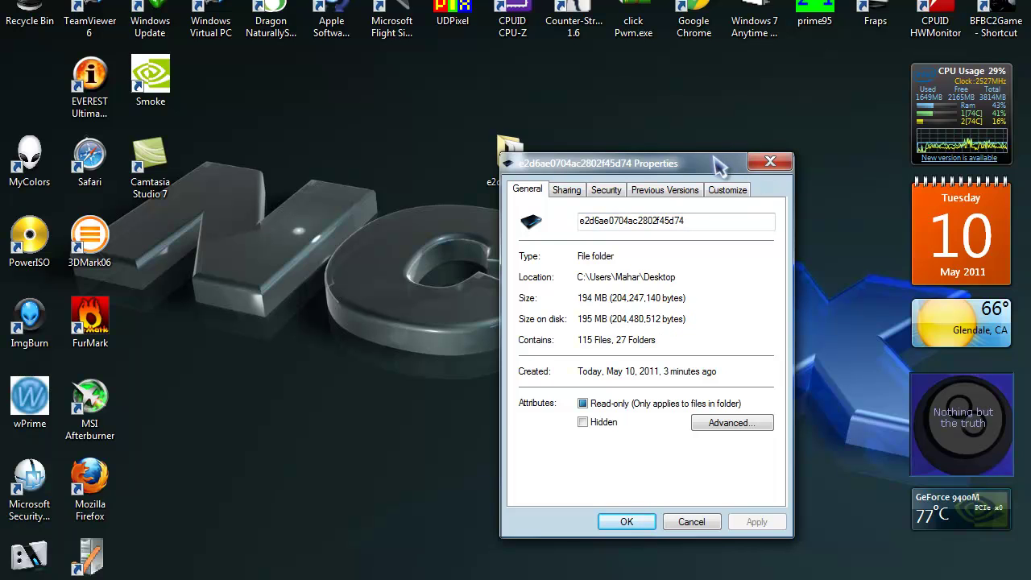
{"action": "left_click_drag", "start_coordinate": [715, 159], "coordinate": [579, 185]}
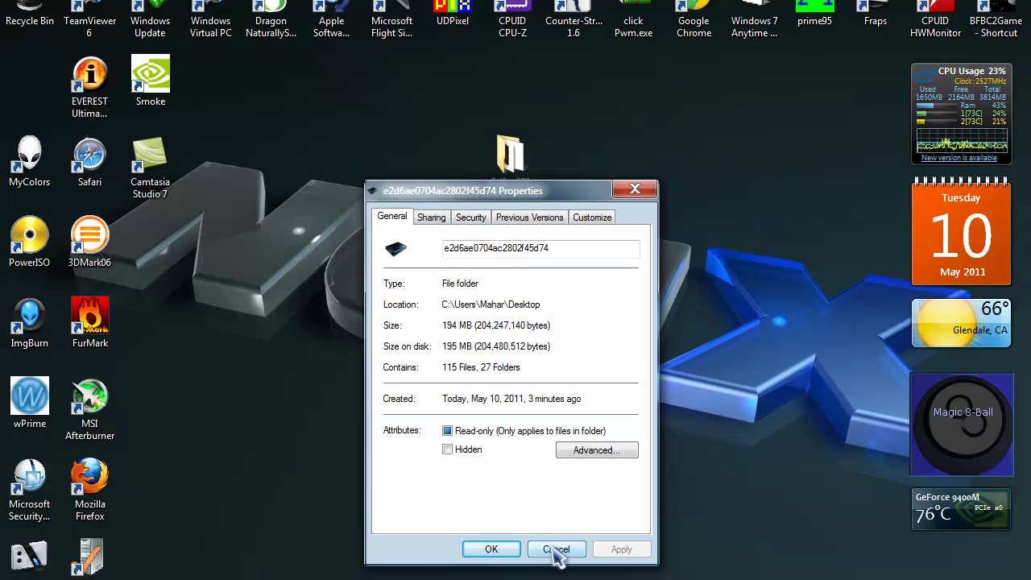
{"action": "left_click", "coordinate": [556, 551]}
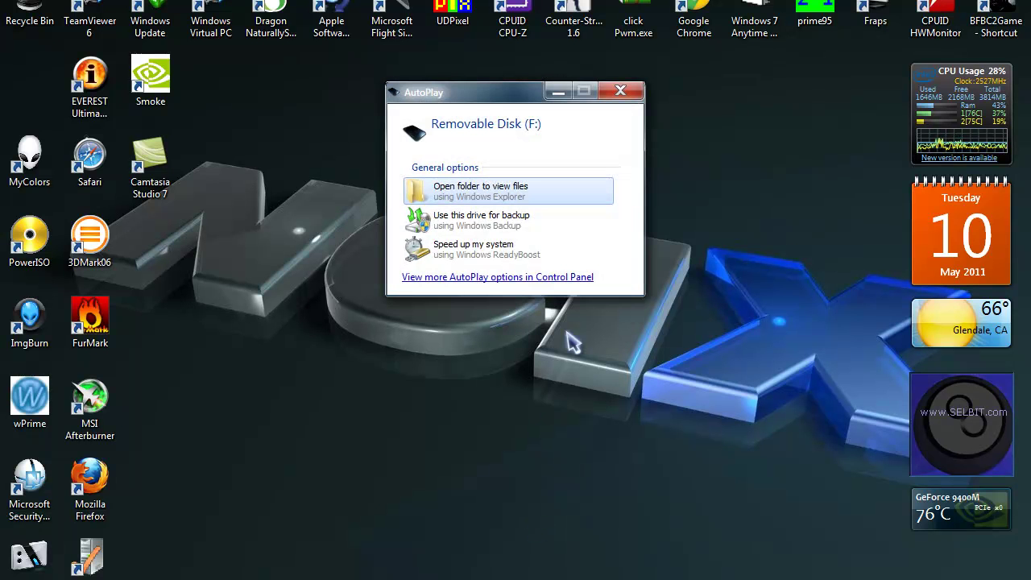
Step: Copy the 194 MB test folder to Removable Disk (F:) and watch the copy details
{"action": "left_click", "coordinate": [509, 194]}
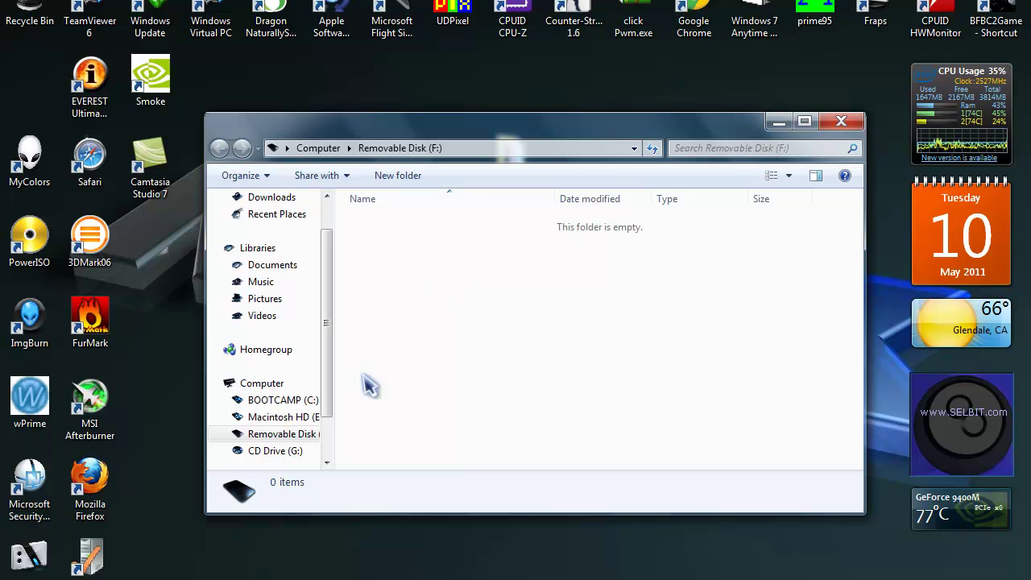
{"action": "left_click", "coordinate": [260, 385]}
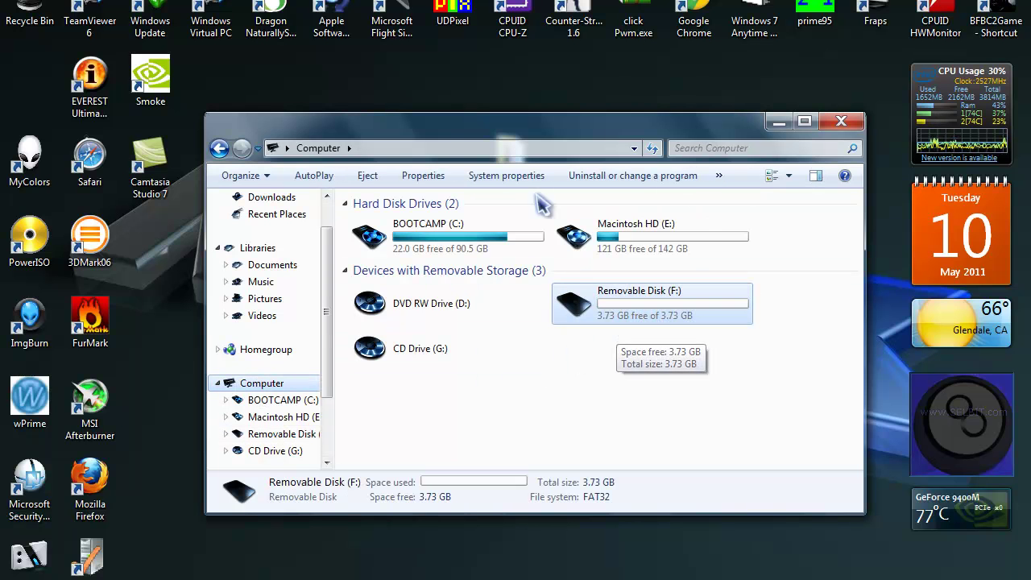
{"action": "left_click_drag", "start_coordinate": [527, 127], "coordinate": [521, 220]}
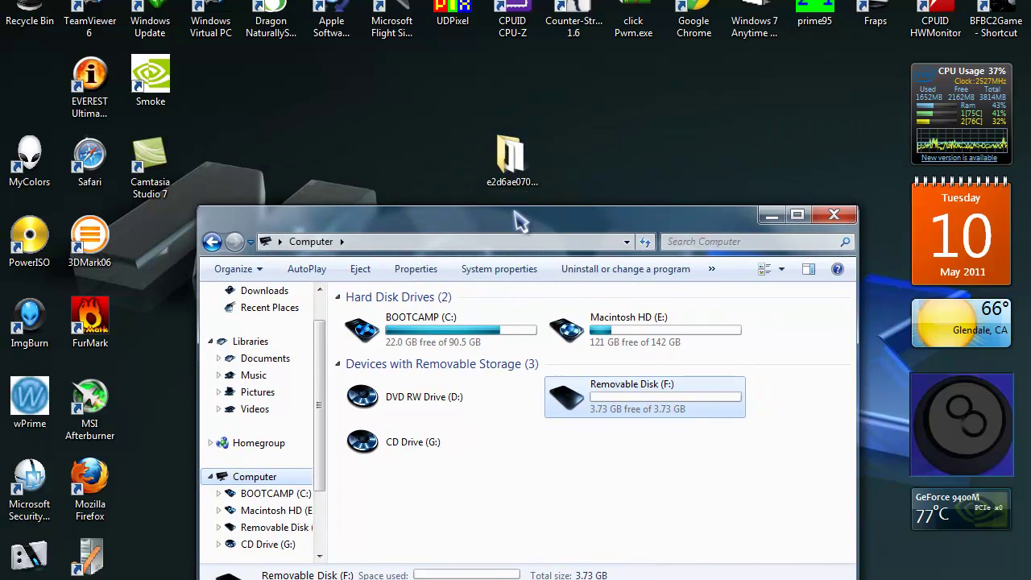
{"action": "left_click", "coordinate": [512, 159]}
{"action": "left_click_drag", "start_coordinate": [513, 162], "coordinate": [637, 396]}
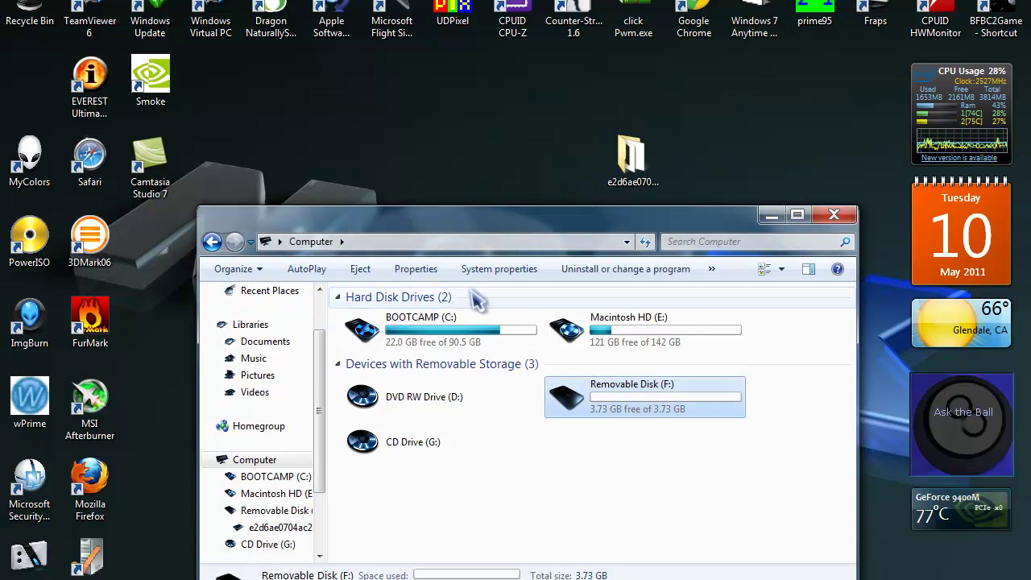
{"action": "left_click", "coordinate": [394, 360]}
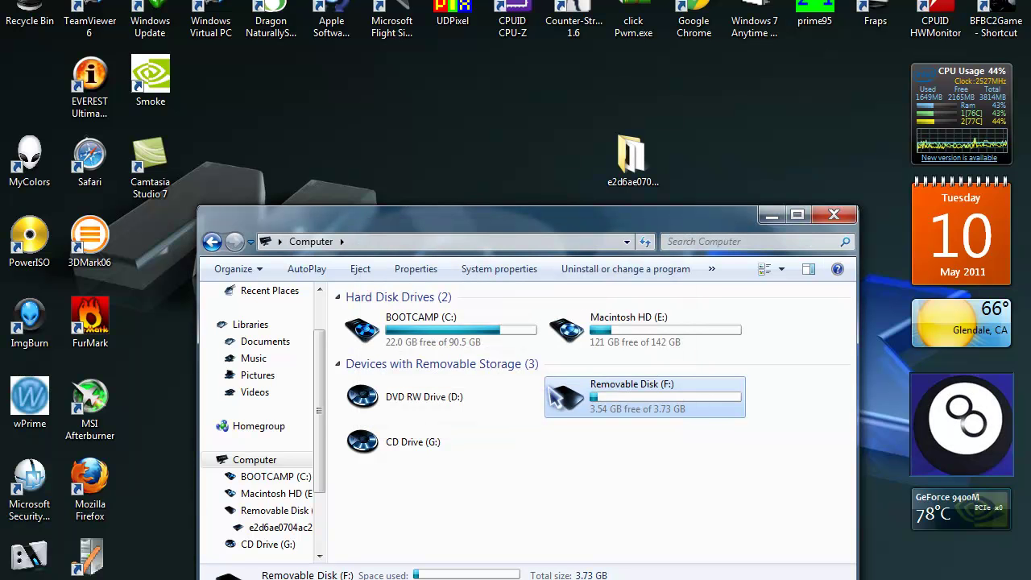
{"action": "left_click_drag", "start_coordinate": [644, 218], "coordinate": [608, 206]}
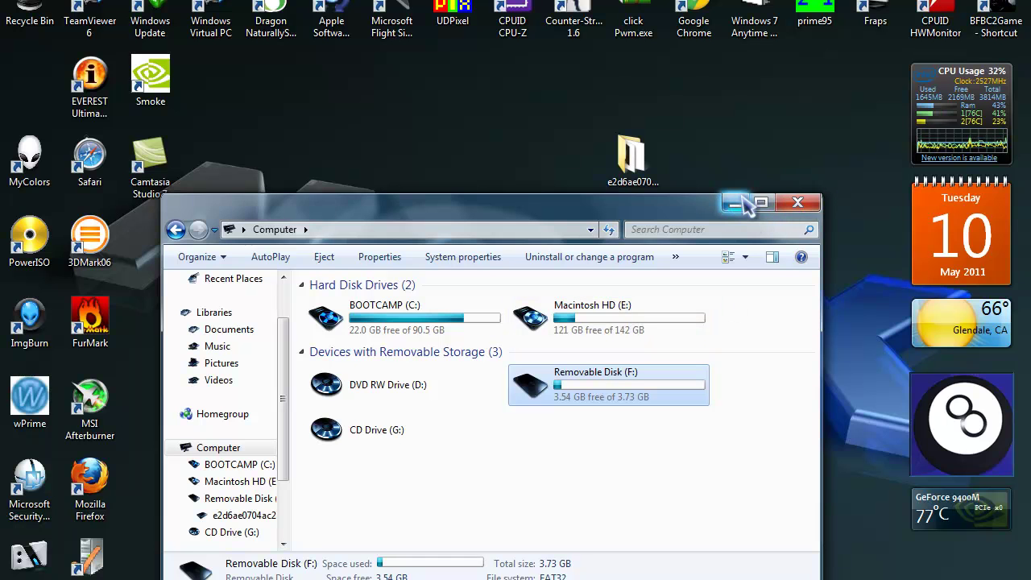
Step: Skip scanning the newly inserted drive and open Removable Disk (I:) to view its files
{"action": "left_click", "coordinate": [735, 203]}
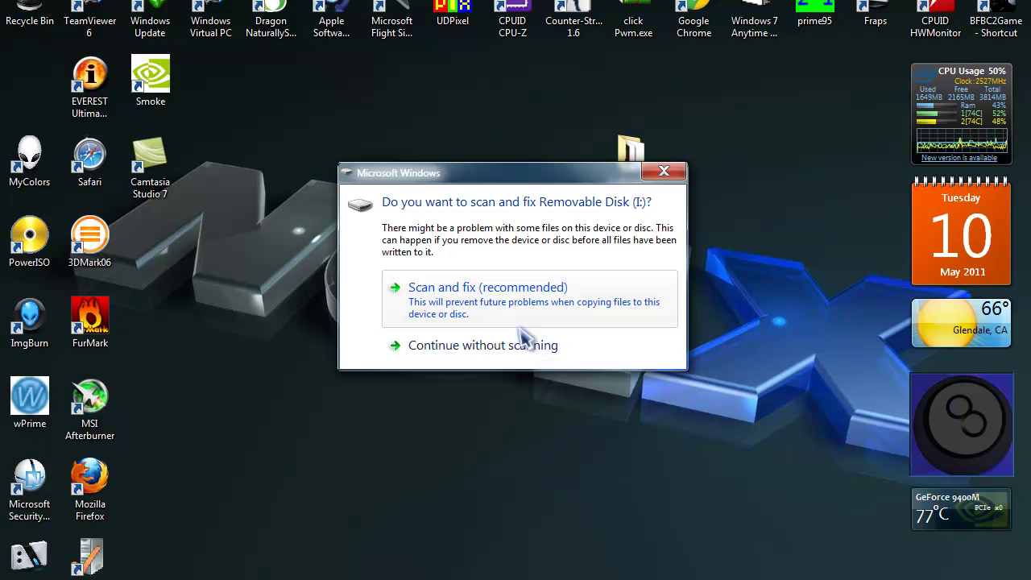
{"action": "left_click", "coordinate": [551, 350]}
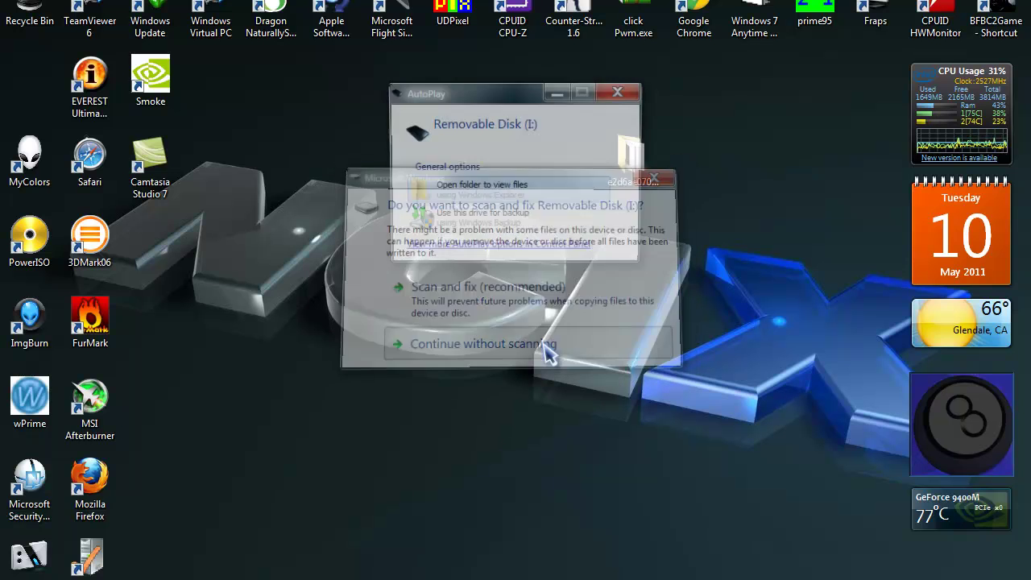
{"action": "left_click", "coordinate": [508, 193]}
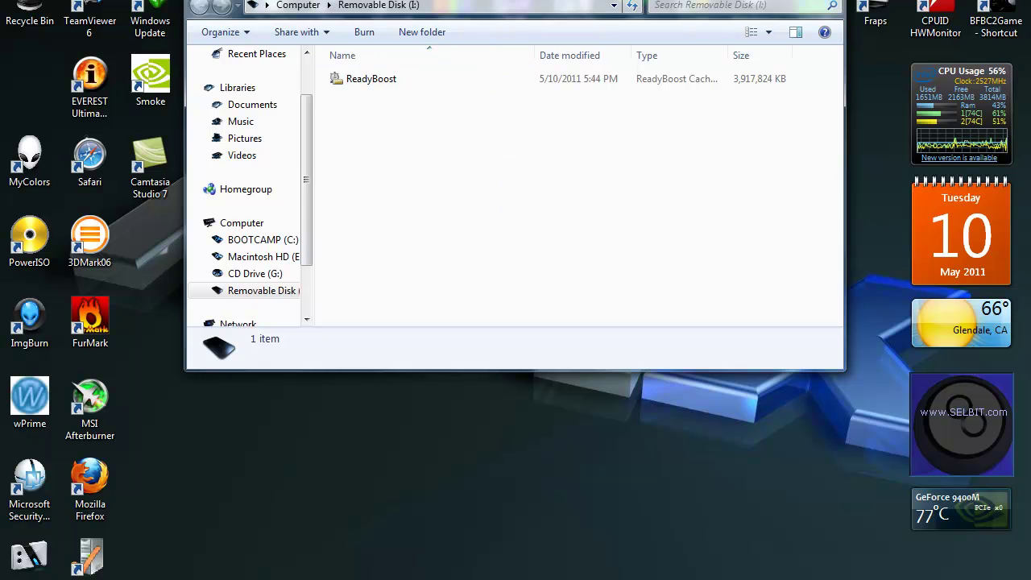
{"action": "left_click_drag", "start_coordinate": [504, 4], "coordinate": [495, 108]}
Step: Delete the ReadyBoost cache file from Removable Disk (I:), then return to the Computer drive list
{"action": "left_click", "coordinate": [418, 205]}
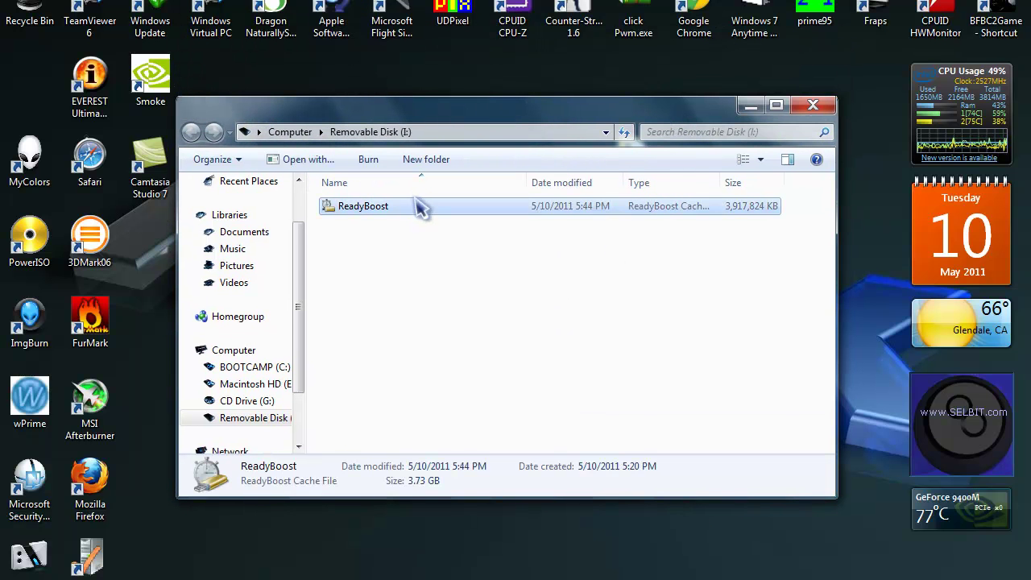
{"action": "right_click", "coordinate": [417, 204]}
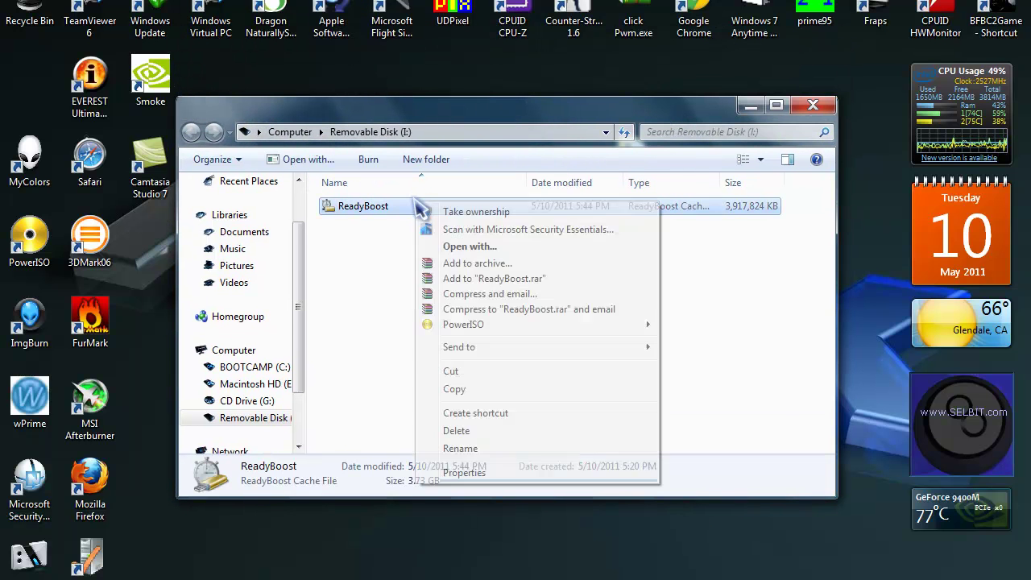
{"action": "left_click", "coordinate": [491, 431]}
{"action": "left_click", "coordinate": [577, 367]}
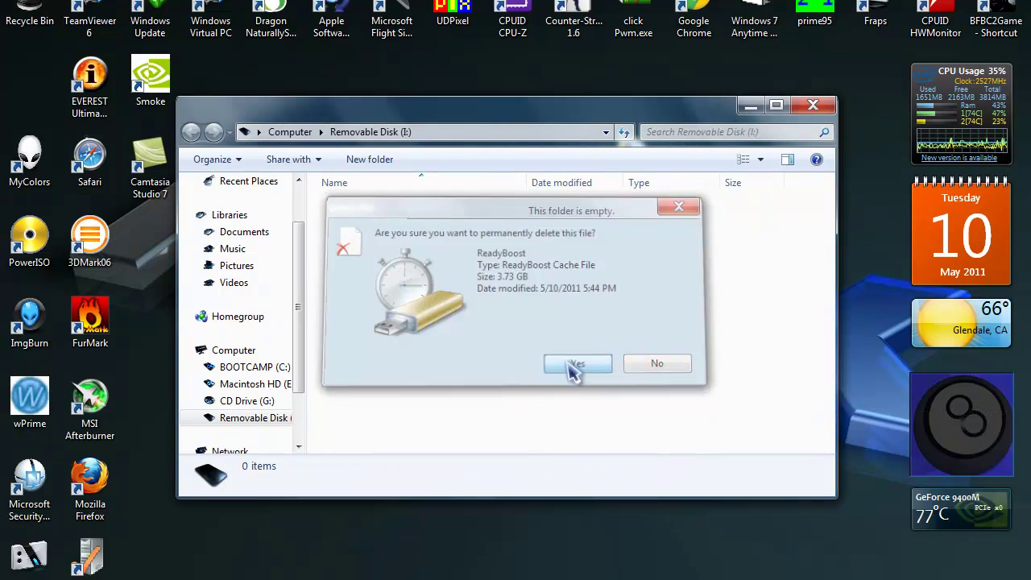
{"action": "left_click", "coordinate": [224, 352]}
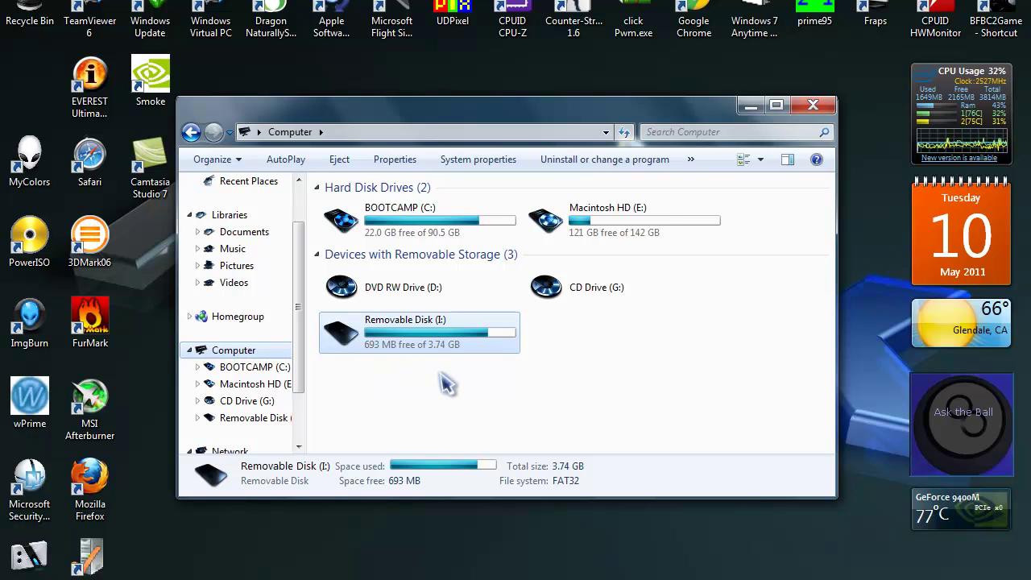
{"action": "left_click_drag", "start_coordinate": [545, 104], "coordinate": [568, 160]}
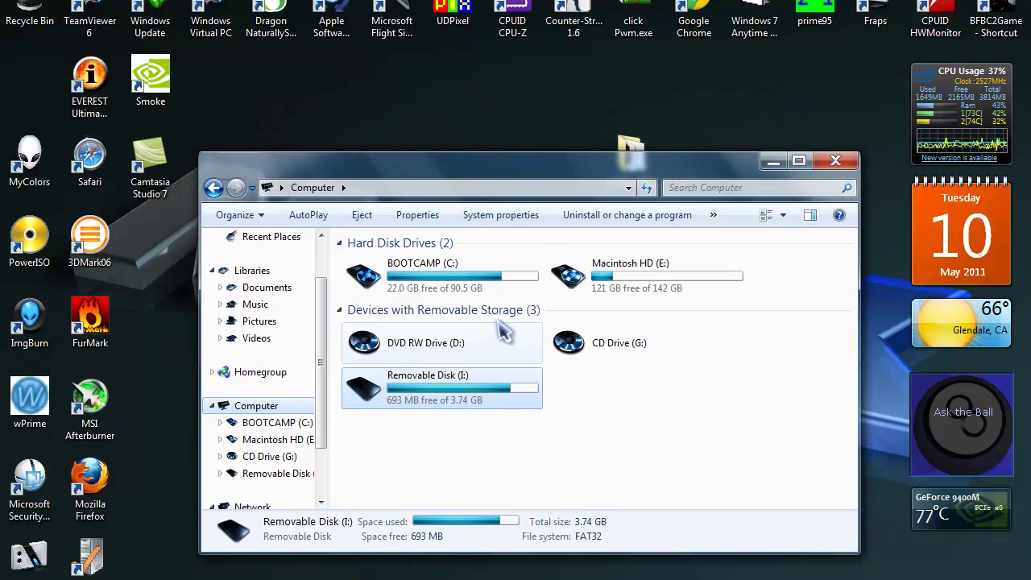
Step: Format Removable Disk (I:) as FAT32 using the device default settings
{"action": "right_click", "coordinate": [458, 390]}
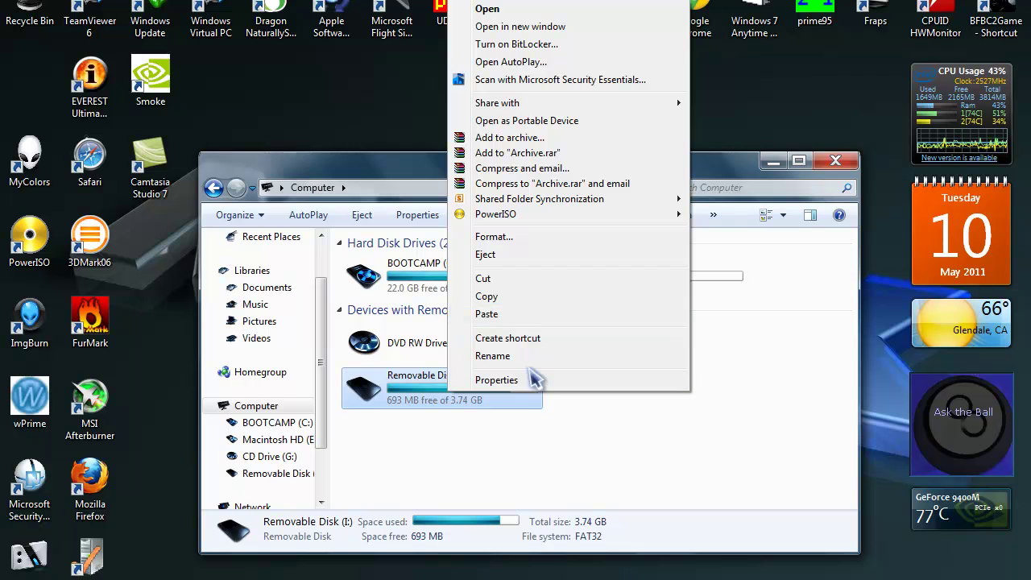
{"action": "left_click", "coordinate": [507, 237]}
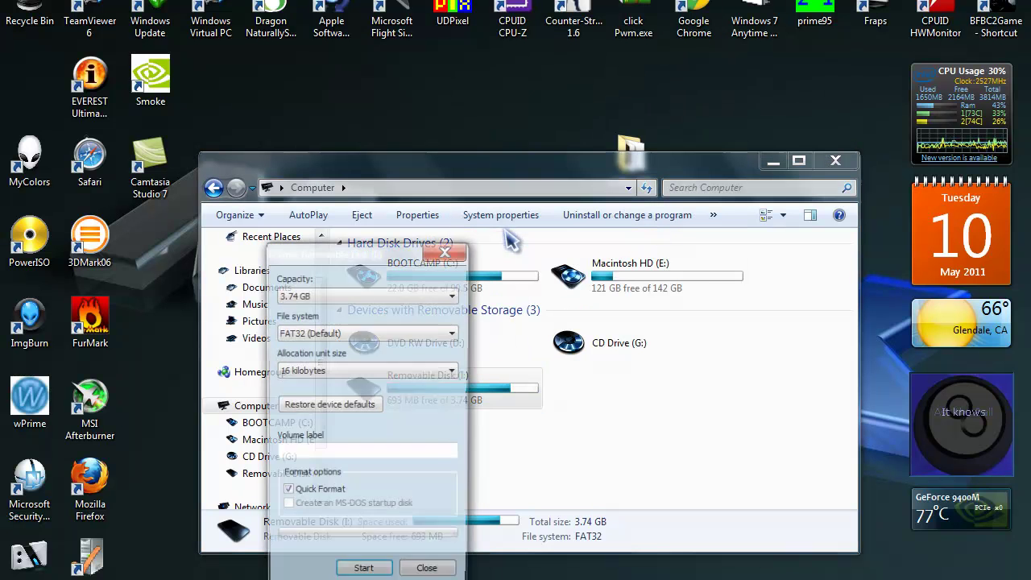
{"action": "left_click", "coordinate": [338, 406]}
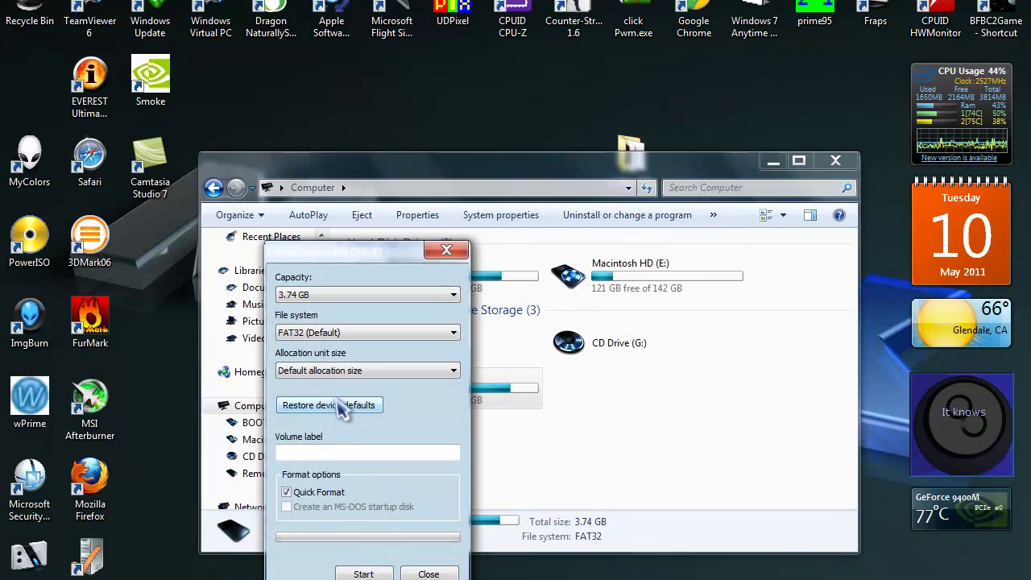
{"action": "left_click", "coordinate": [364, 574]}
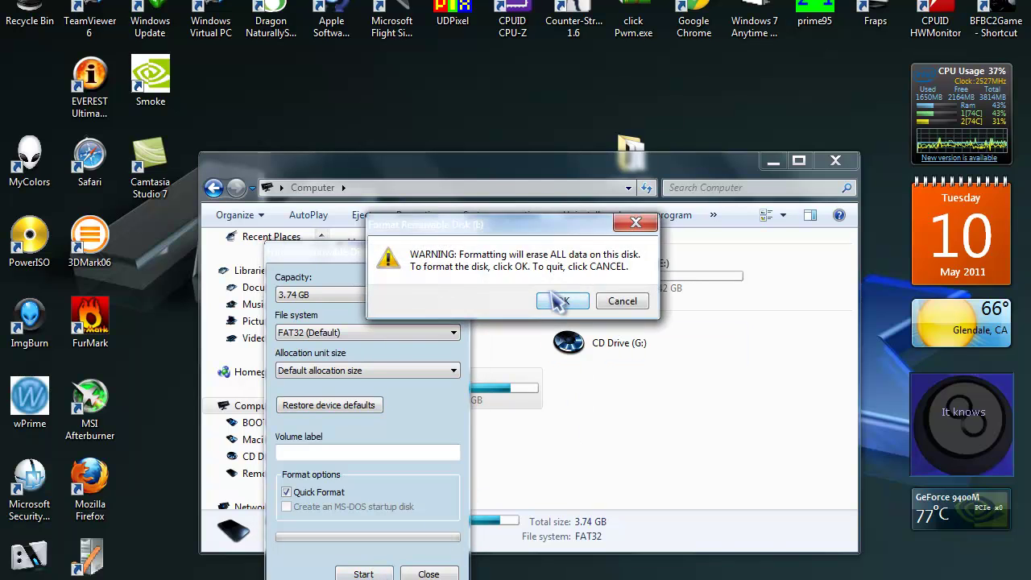
{"action": "left_click", "coordinate": [559, 301]}
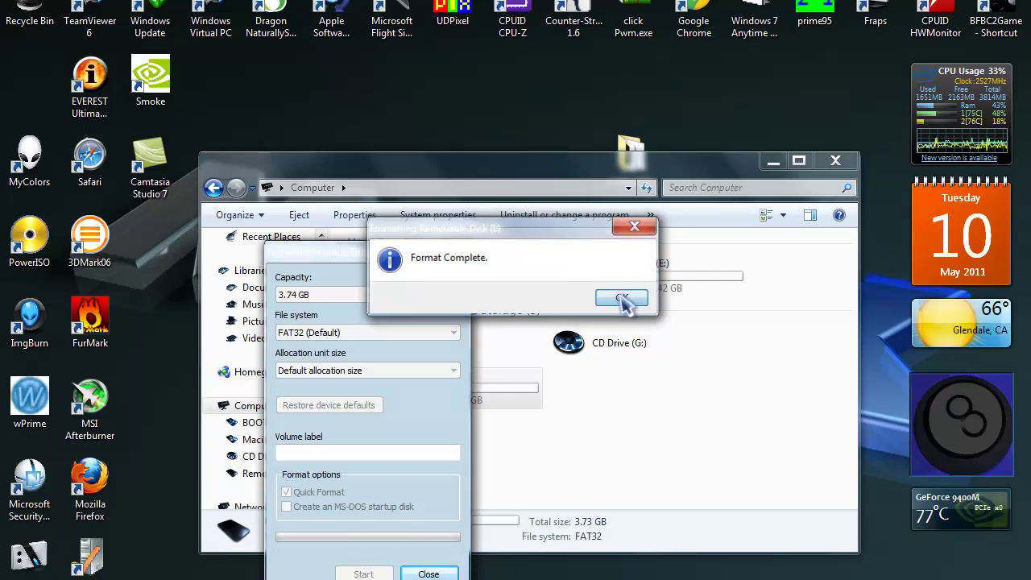
{"action": "left_click", "coordinate": [621, 300]}
{"action": "left_click", "coordinate": [445, 251]}
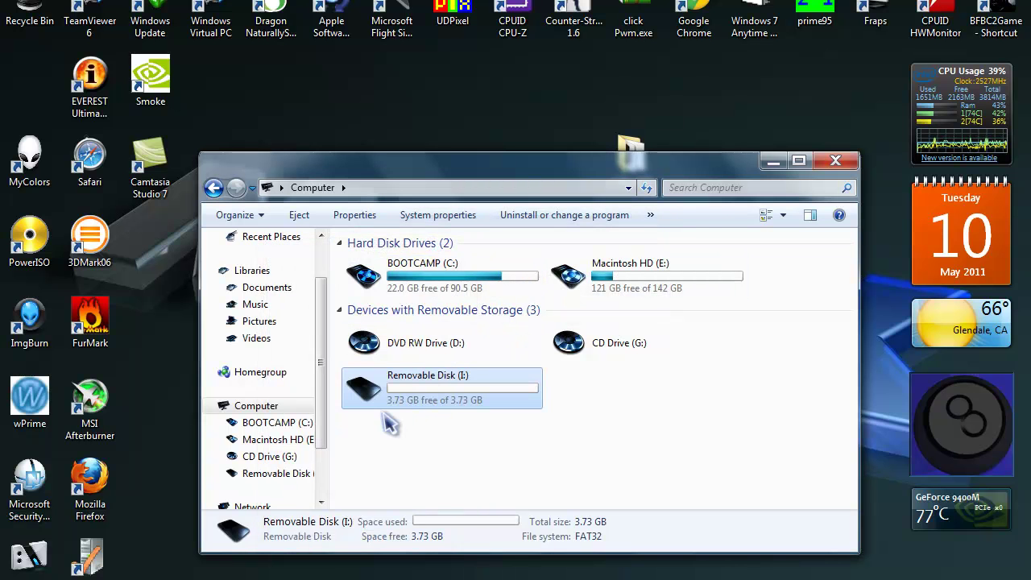
Step: Copy the 194 MB desktop test folder onto Removable Disk (I:) and show the copy details
{"action": "left_click_drag", "start_coordinate": [531, 171], "coordinate": [587, 227]}
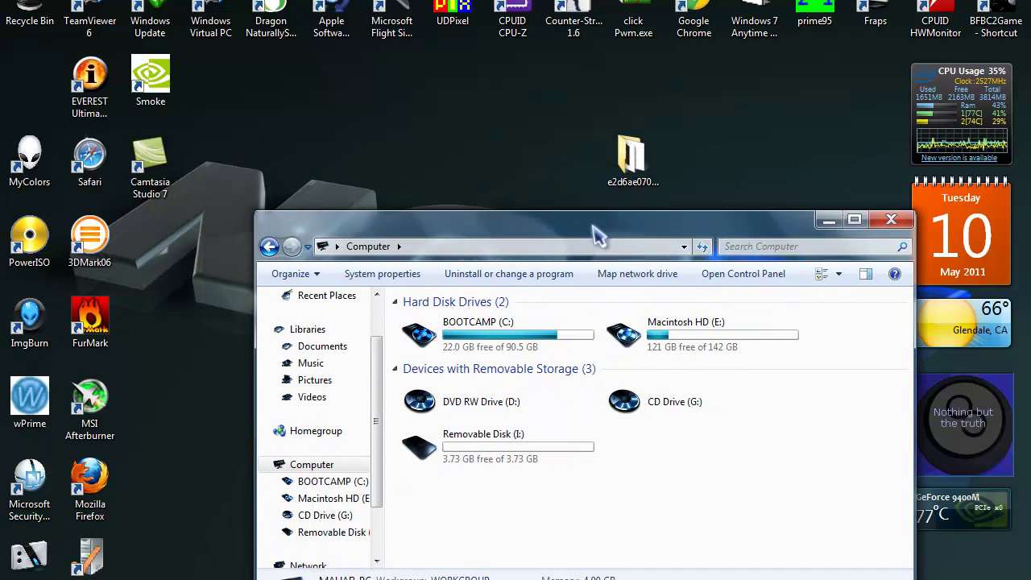
{"action": "left_click_drag", "start_coordinate": [636, 179], "coordinate": [494, 463]}
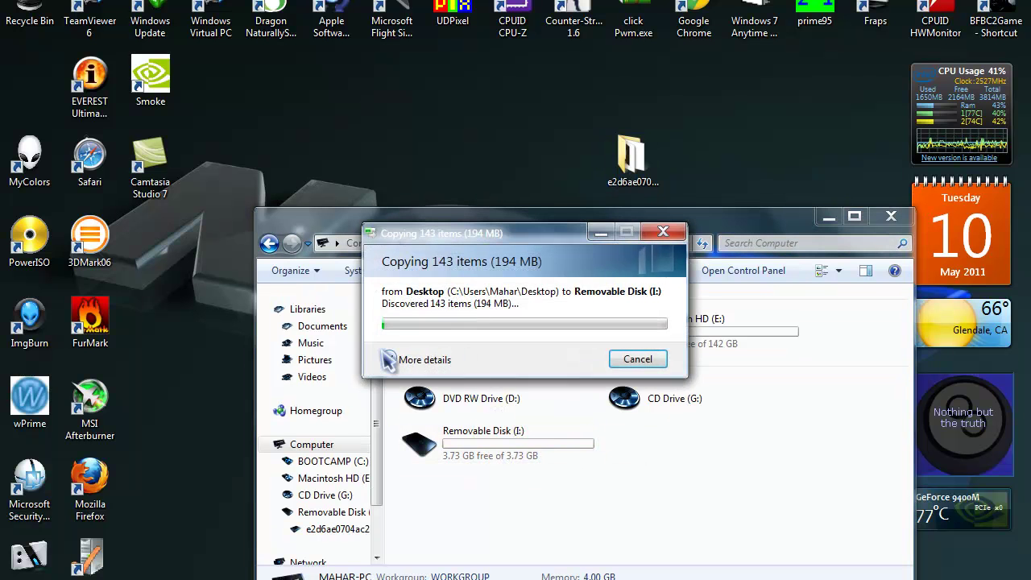
{"action": "left_click", "coordinate": [388, 362]}
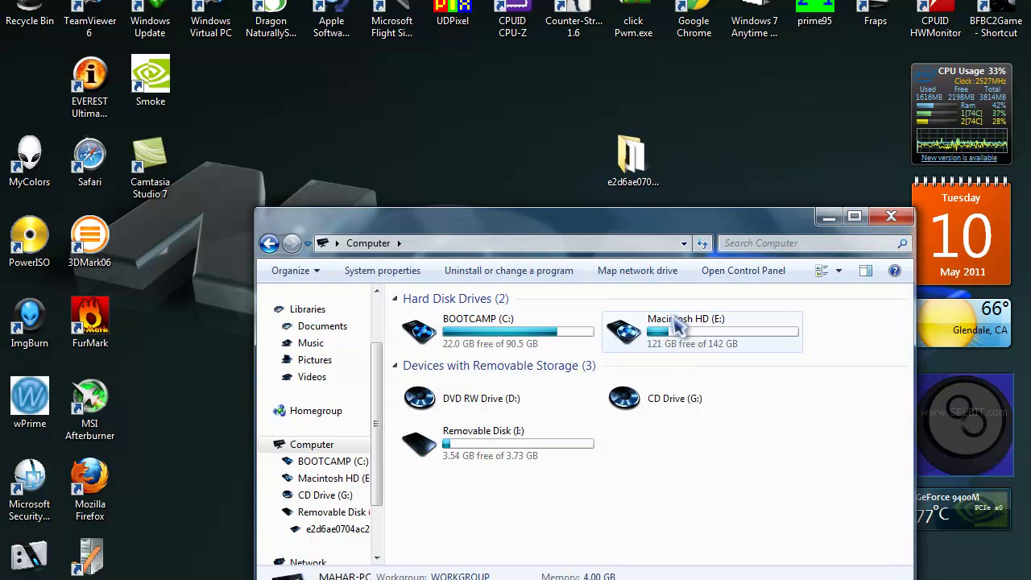
Step: Delete the copied test folder from Removable Disk (I:) and close the Explorer window
{"action": "left_click_drag", "start_coordinate": [610, 233], "coordinate": [503, 213]}
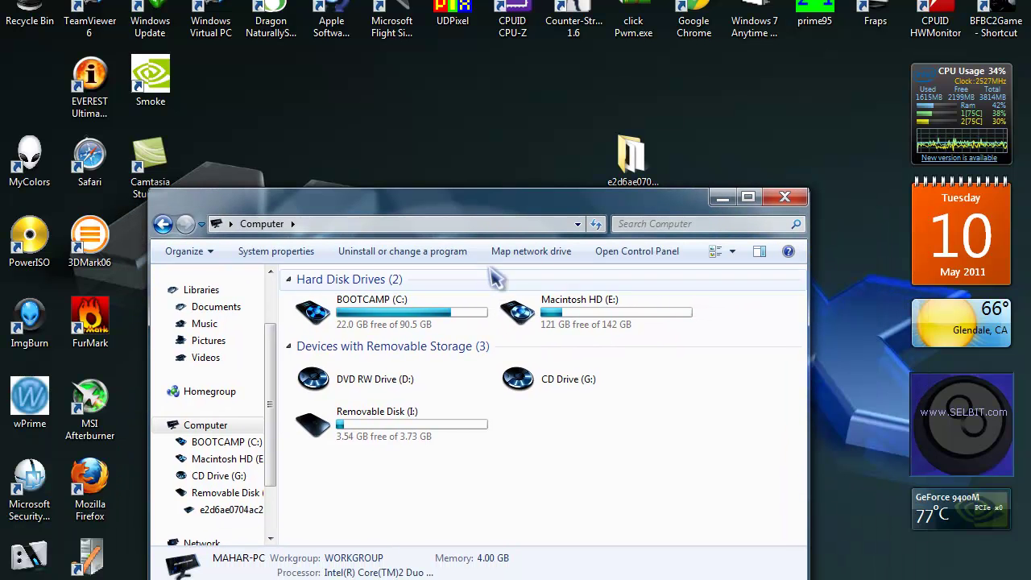
{"action": "double_click", "coordinate": [397, 425]}
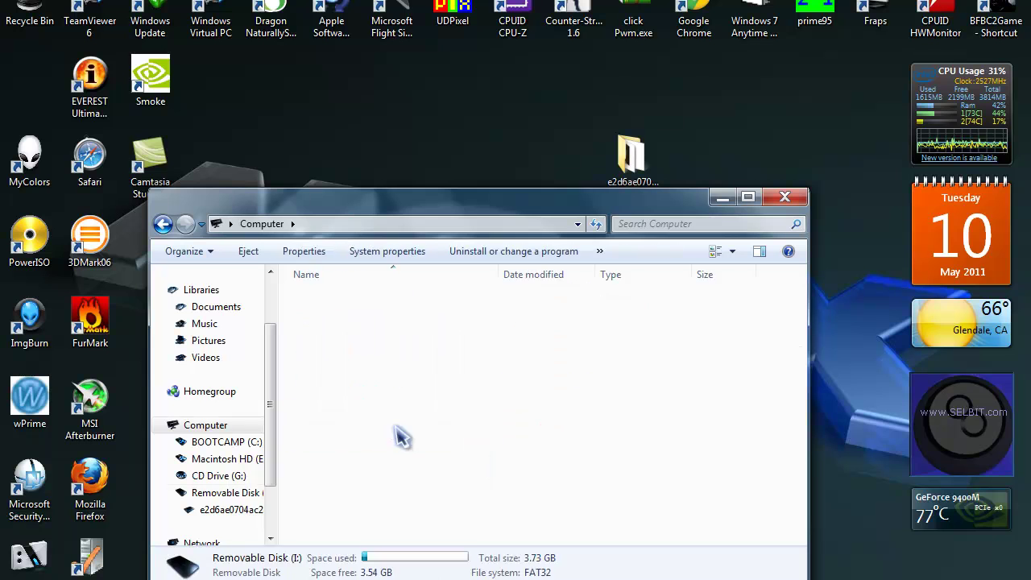
{"action": "right_click", "coordinate": [418, 297]}
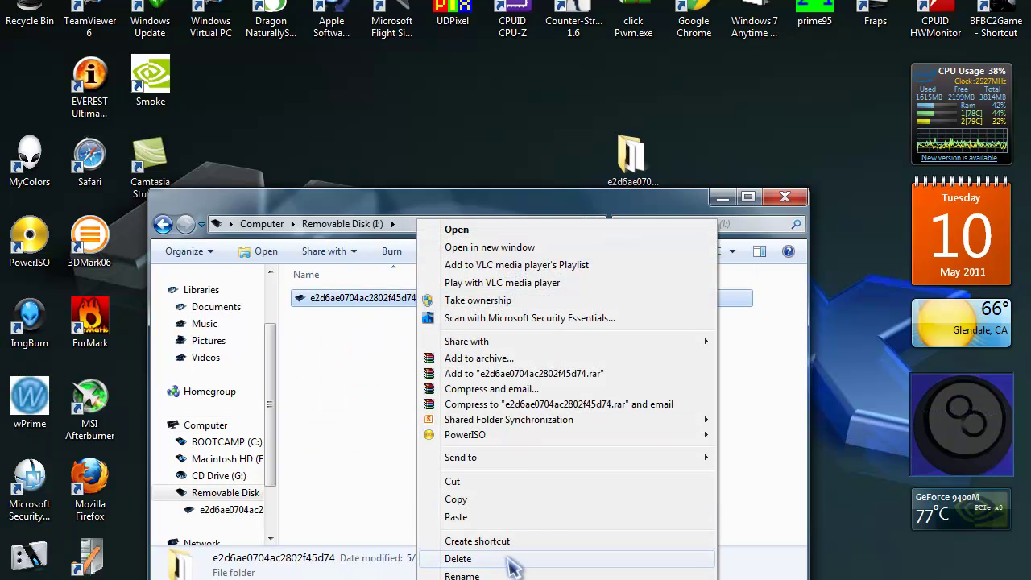
{"action": "left_click", "coordinate": [516, 558]}
{"action": "key", "text": "Escape"}
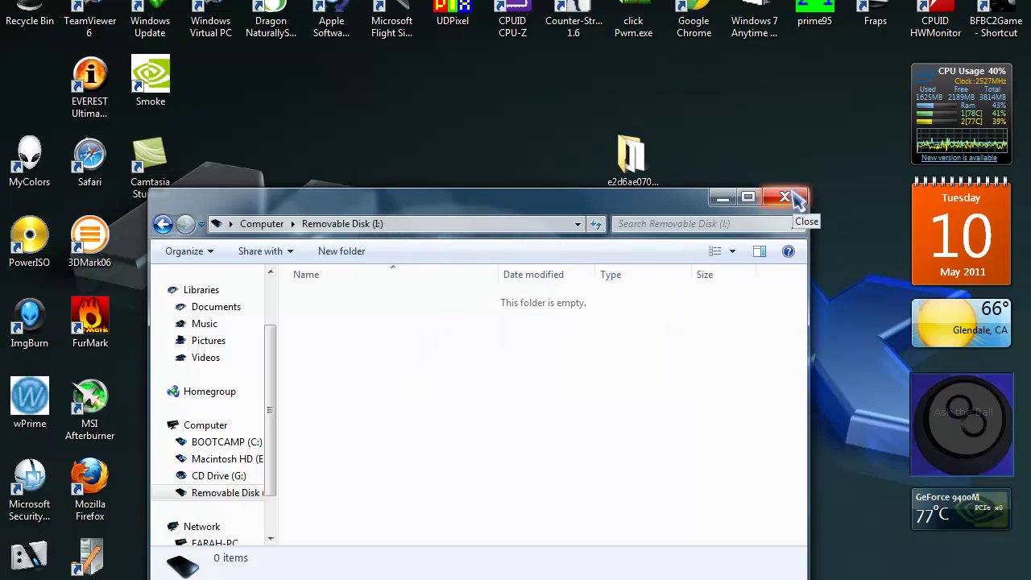
{"action": "left_click", "coordinate": [786, 198]}
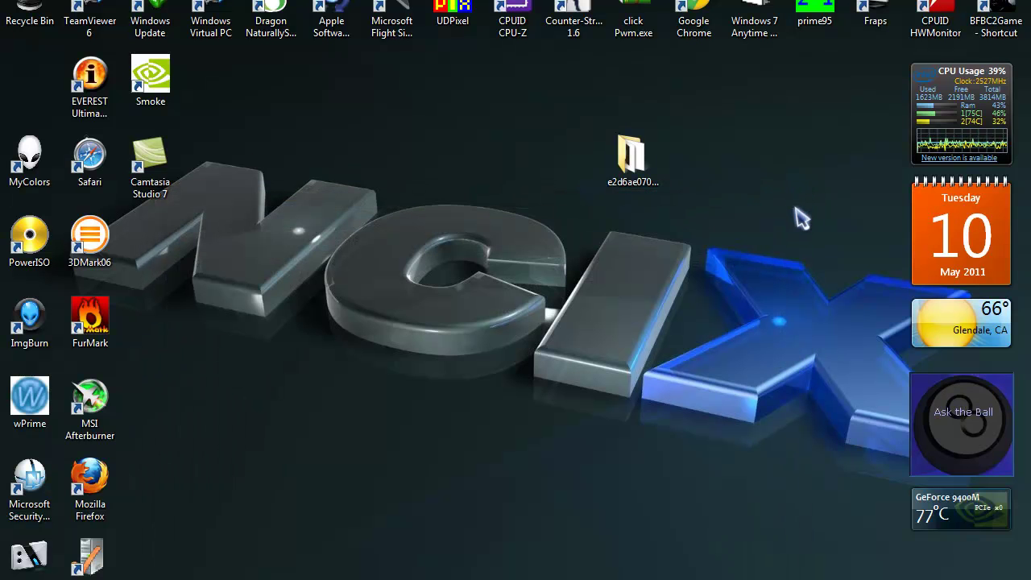